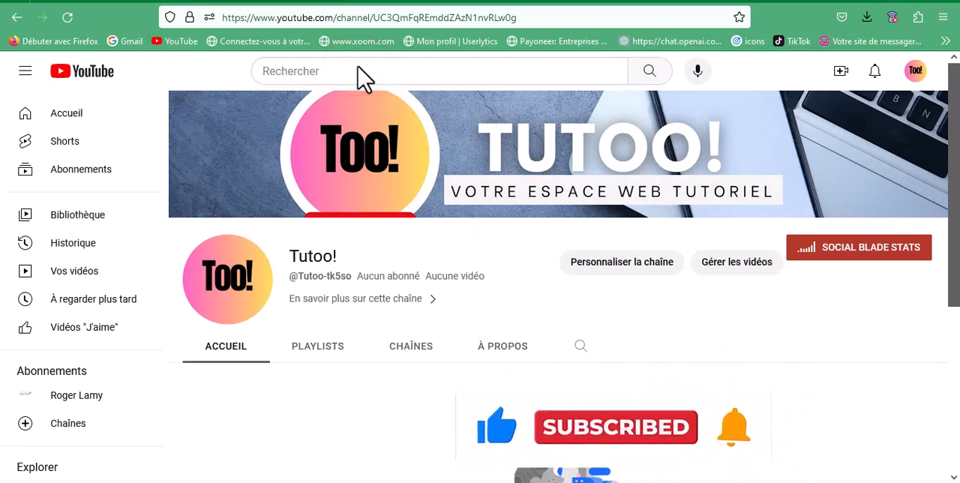
Open the Tutoo! channel's customization page in YouTube Studio
{"action": "left_click", "coordinate": [618, 264]}
{"action": "left_click", "coordinate": [621, 264]}
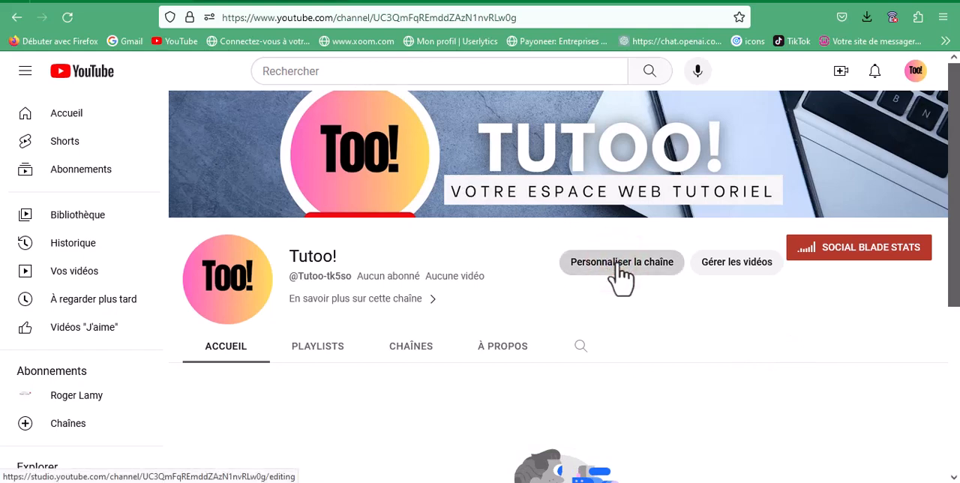
{"action": "left_click", "coordinate": [358, 64]}
{"action": "left_click", "coordinate": [405, 21]}
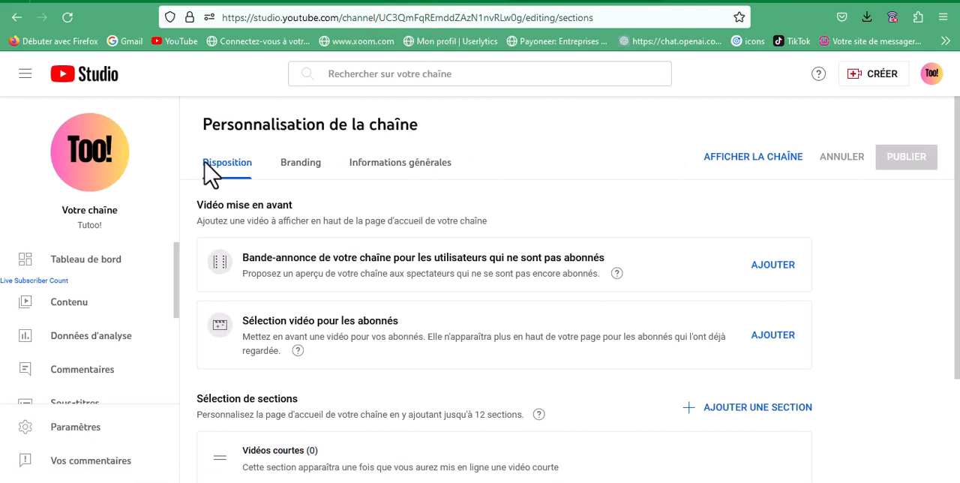
Examine the featured video options, including the video picker for the non-subscriber trailer and the video selection for subscribers
{"action": "left_click", "coordinate": [768, 265]}
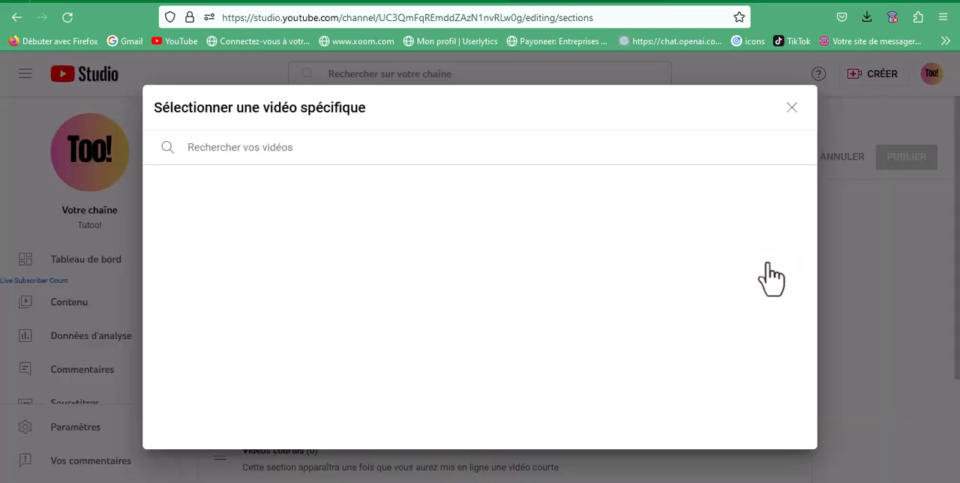
{"action": "left_click", "coordinate": [792, 108]}
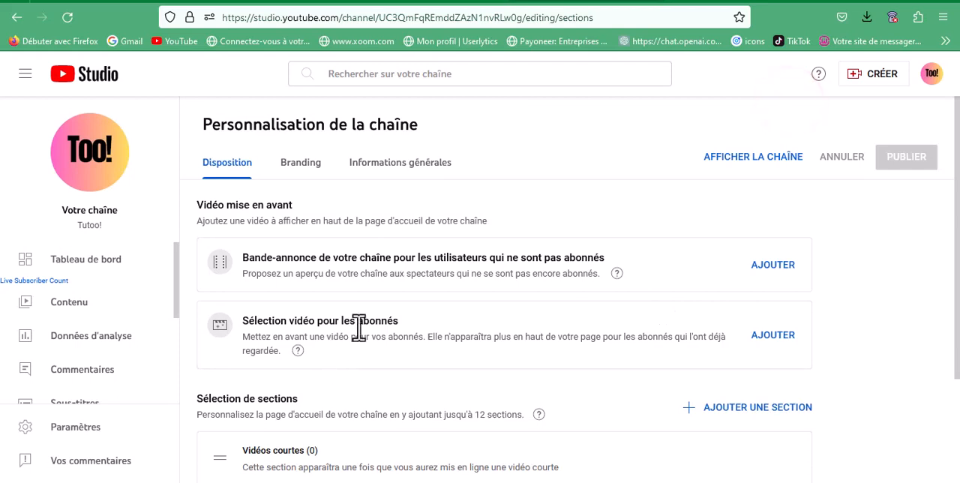
{"action": "left_click_drag", "start_coordinate": [400, 321], "coordinate": [243, 321]}
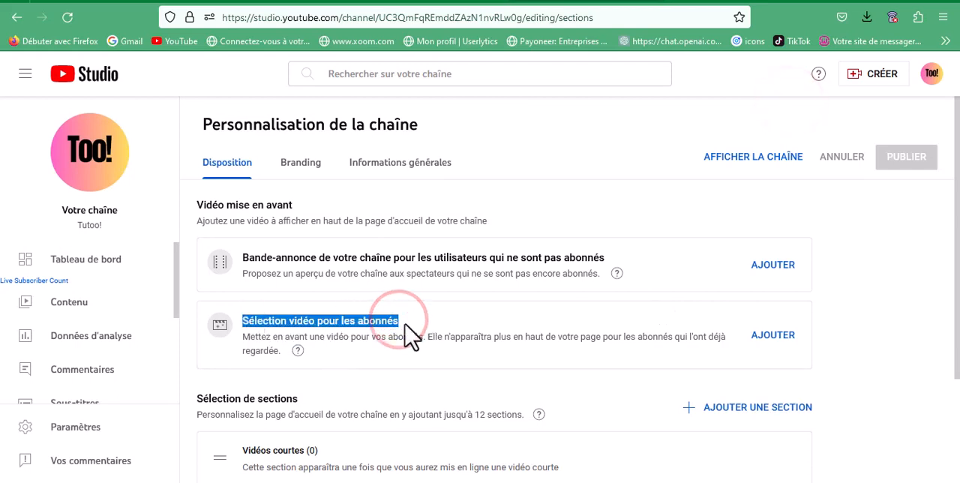
{"action": "left_click", "coordinate": [475, 331]}
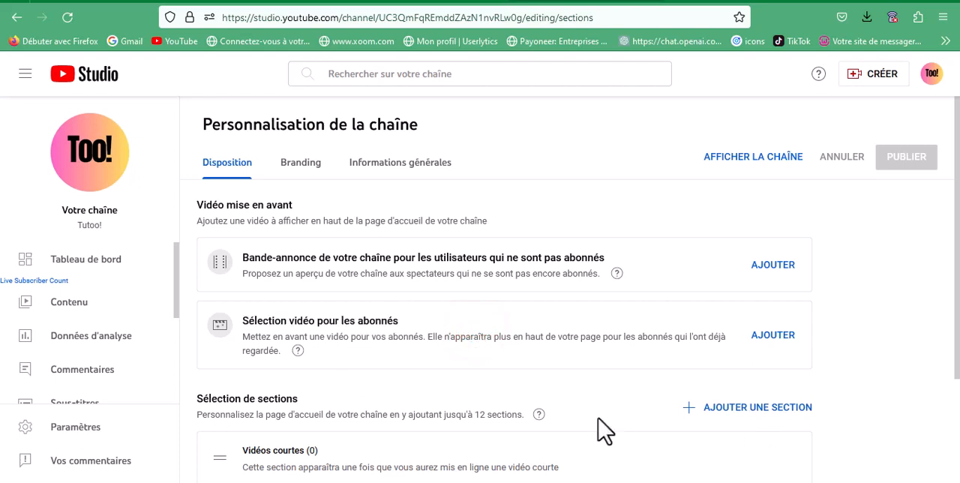
Review the channel's branding settings for the profile photo, banner image and video watermark
{"action": "left_click", "coordinate": [301, 163]}
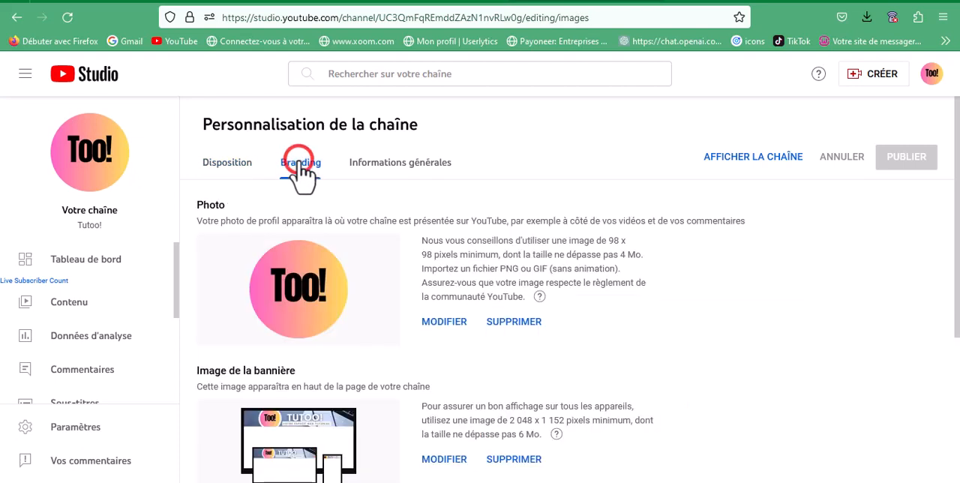
{"action": "left_click_drag", "start_coordinate": [957, 204], "coordinate": [958, 288]}
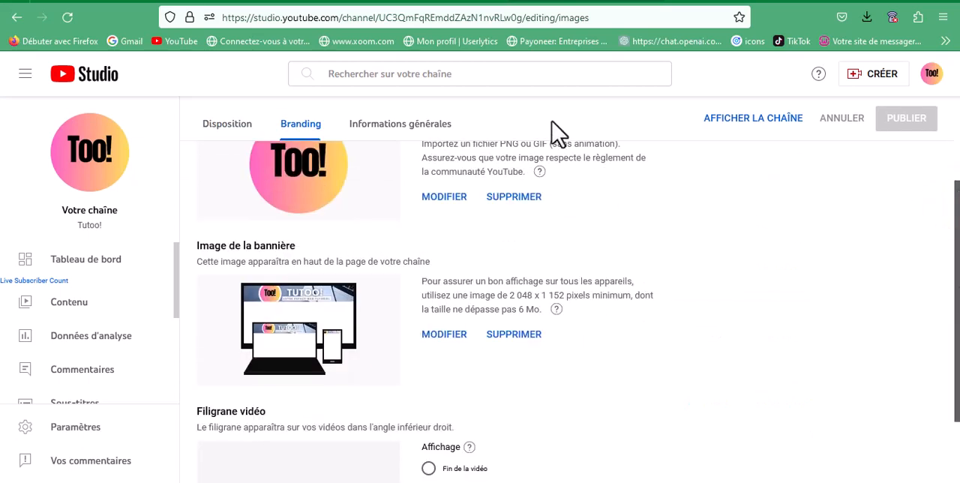
{"action": "scroll", "coordinate": [480, 157], "scroll_direction": "up", "scroll_amount": 1}
{"action": "left_click", "coordinate": [401, 163]}
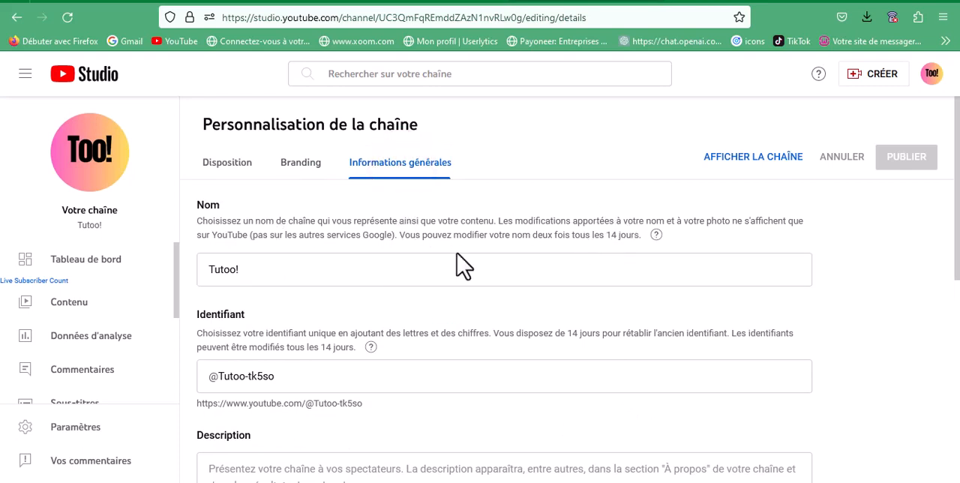
{"action": "left_click_drag", "start_coordinate": [277, 376], "coordinate": [247, 377]}
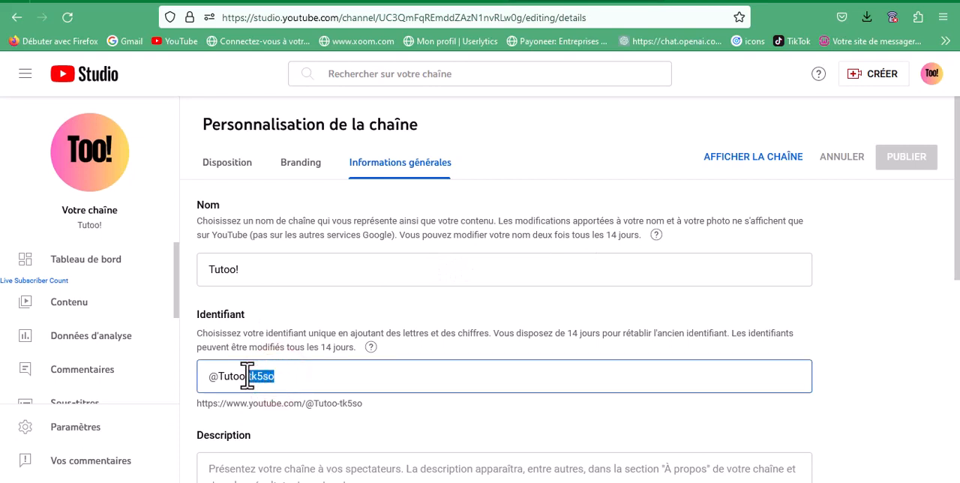
{"action": "key", "text": "BackSpace"}
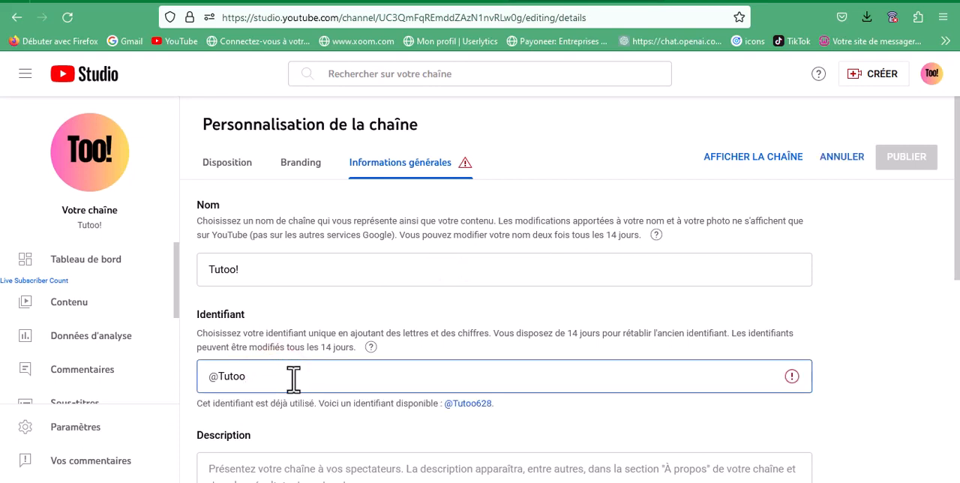
{"action": "type", "text": "1"}
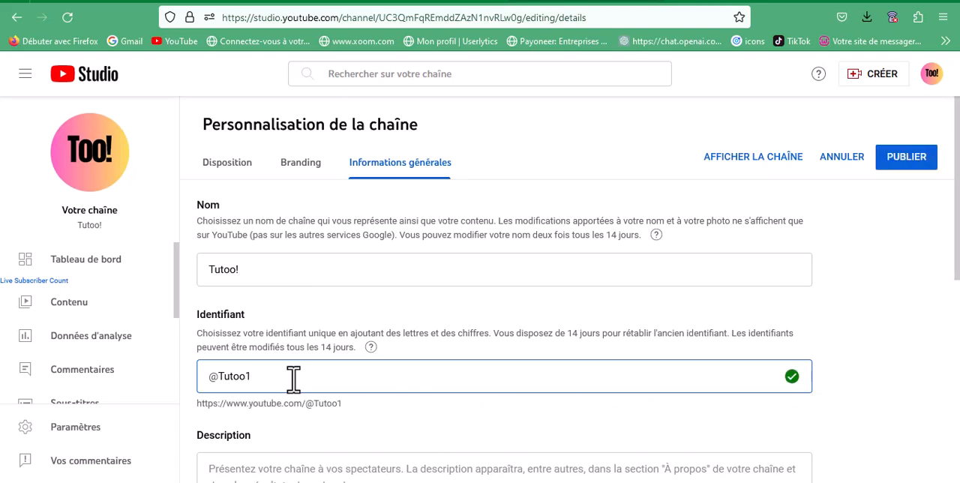
Switch to ChatGPT and begin a prompt with "Ma chaine s'appelle Tutoo! elle propose des vidéos de tutoriels"
{"action": "left_click_drag", "start_coordinate": [956, 137], "coordinate": [957, 210]}
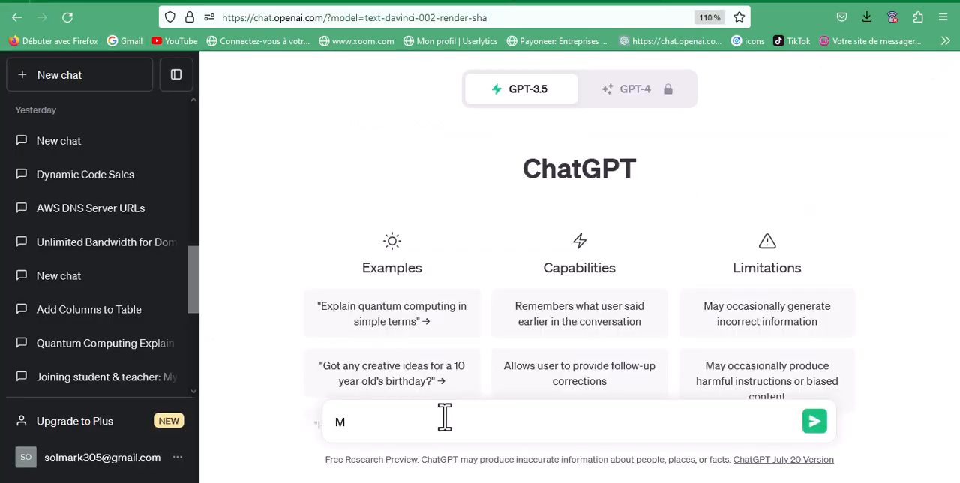
{"action": "type", "text": "a "}
{"action": "type", "text": "chaine s'appe"}
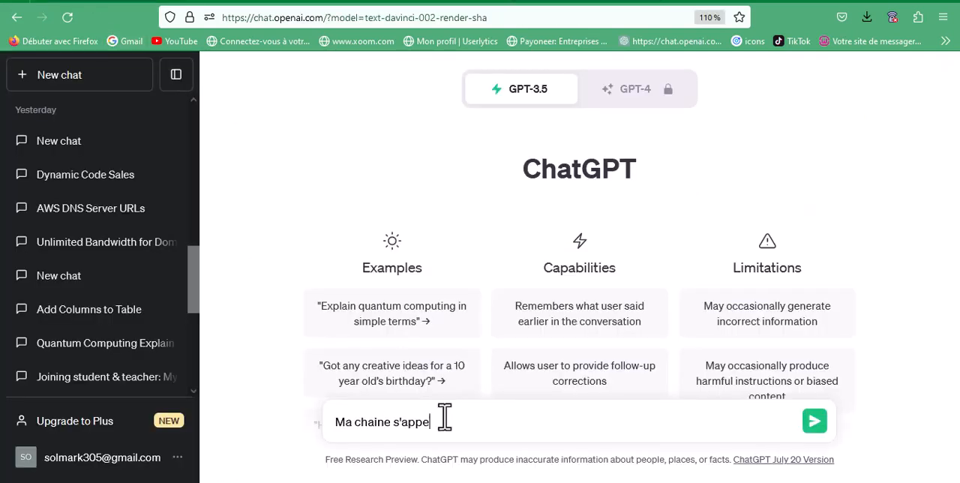
{"action": "type", "text": "lle Tutoo"}
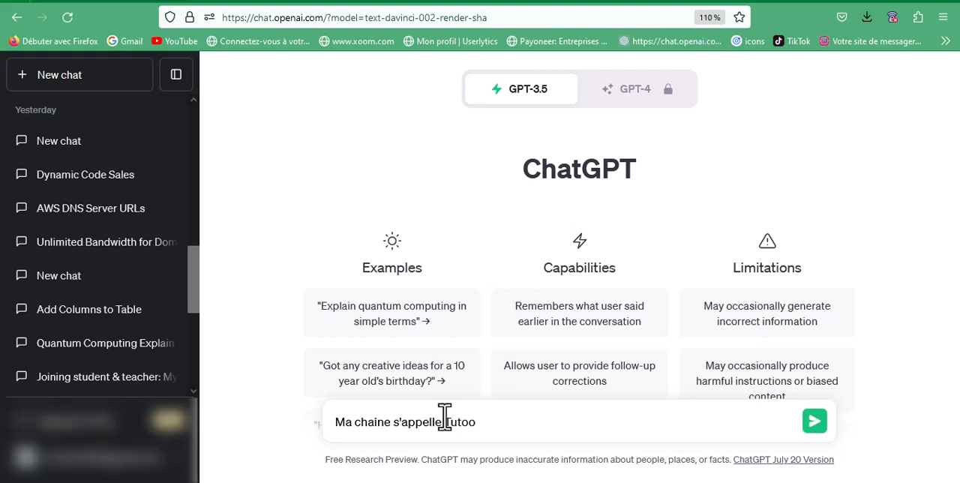
{"action": "type", "text": "! elle propose des vidéo"}
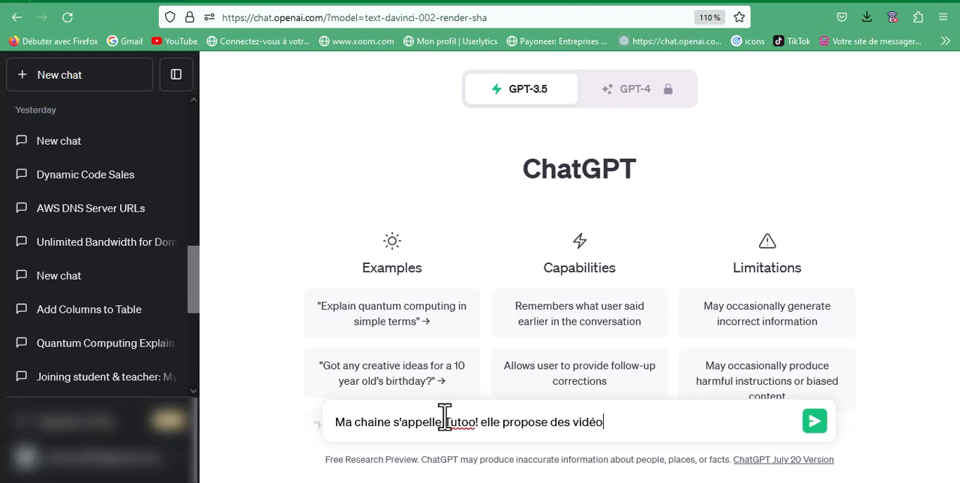
{"action": "type", "text": "s de tutoriels alors "}
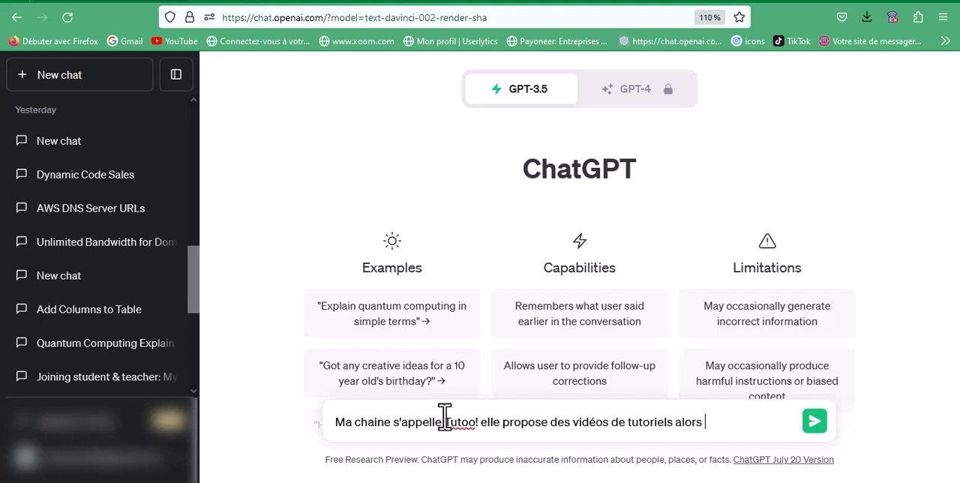
{"action": "type", "text": "j'aimerais tu"}
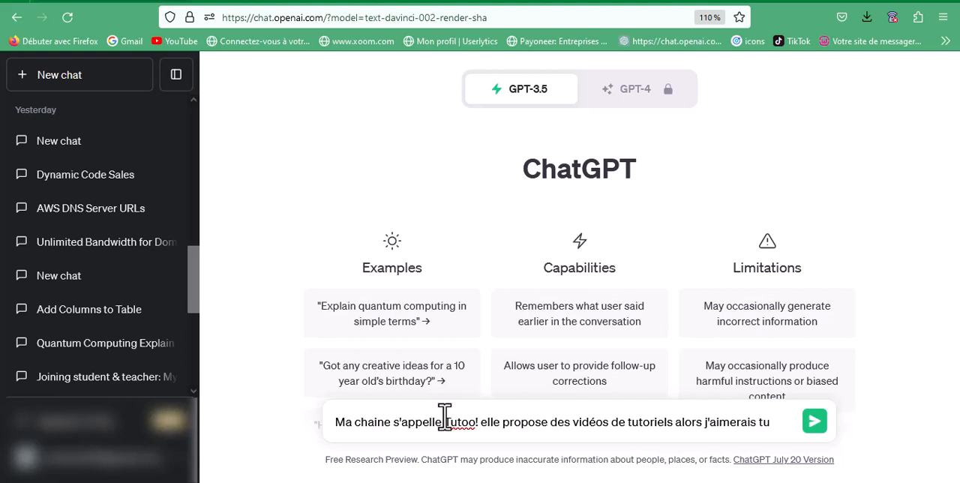
{"action": "type", "text": " que tu face une courte"}
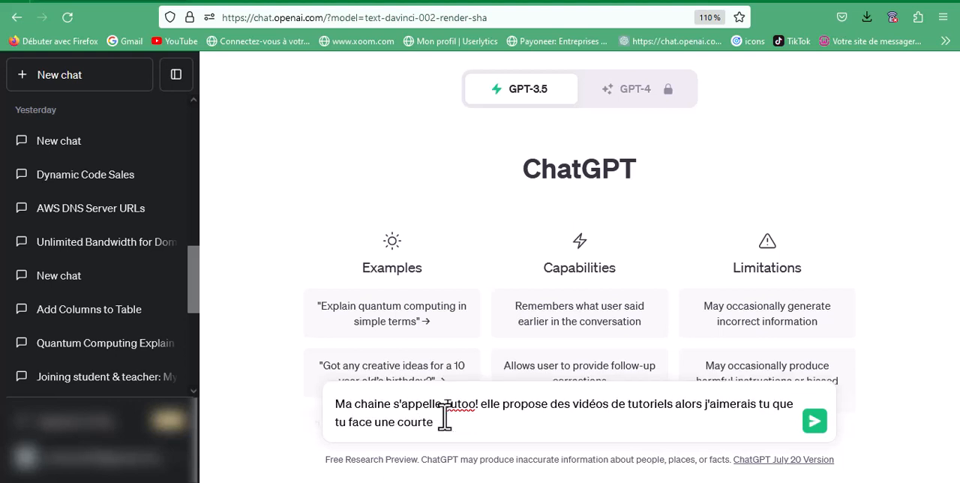
{"action": "type", "text": " description pour ma"}
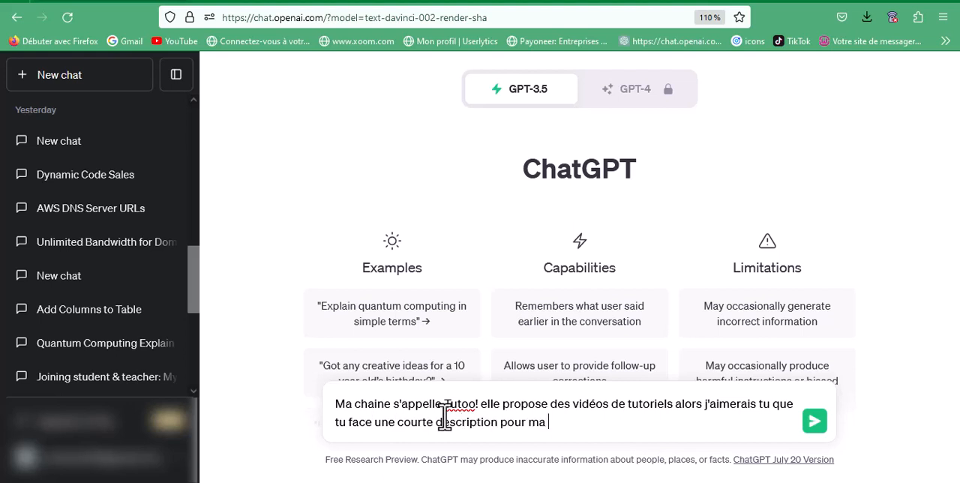
{"action": "type", "text": " chaine YouTub"}
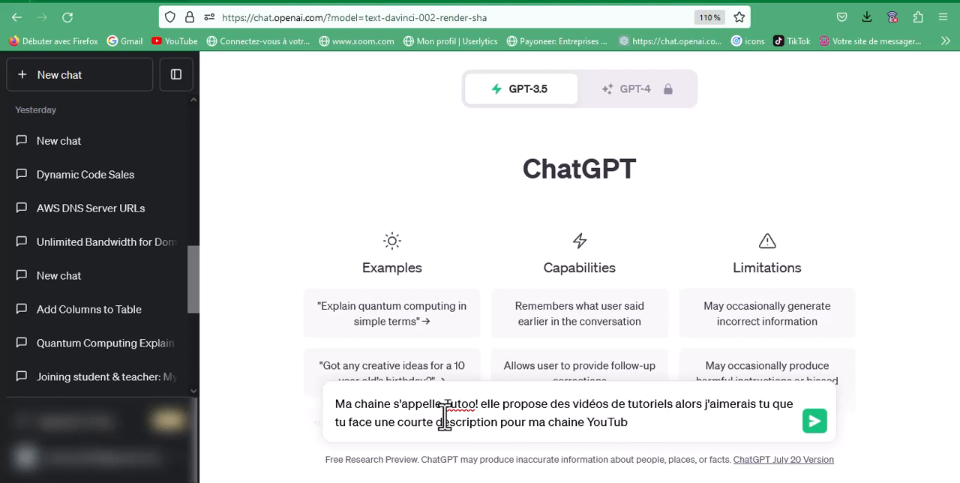
{"action": "type", "text": "e dans lea"}
Complete the prompt with "alors j'aimerais tu que tu face une courte description pour ma chaine YouTube dans la section a propos" and send it
{"action": "key", "text": "BackSpace"}
{"action": "key", "text": "BackSpace"}
{"action": "type", "text": "a"}
{"action": "key", "text": "BackSpace"}
{"action": "key", "text": "BackSpace"}
{"action": "key", "text": "BackSpace"}
{"action": "type", "text": "a section a"}
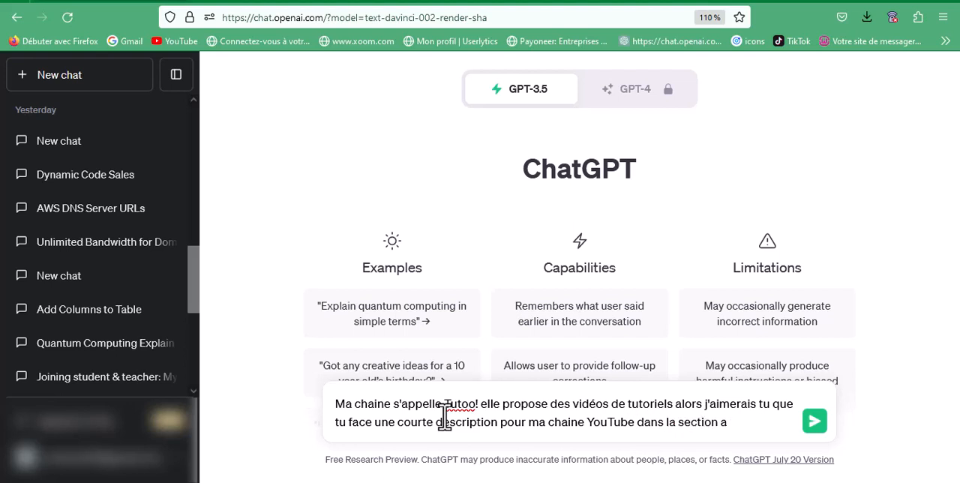
{"action": "type", "text": " propos"}
{"action": "key", "text": "Return"}
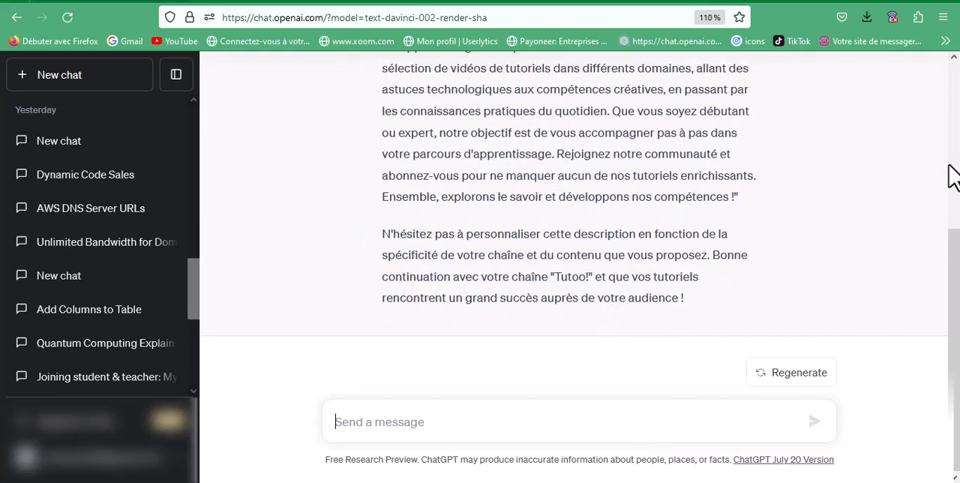
Copy the quoted channel description from ChatGPT's reply and paste it into the channel's description in YouTube Studio
{"action": "left_click_drag", "start_coordinate": [950, 241], "coordinate": [948, 152]}
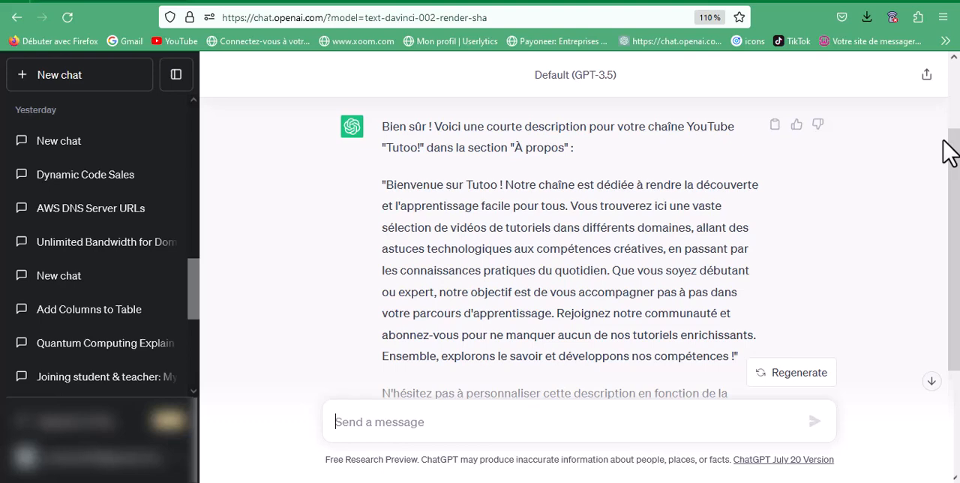
{"action": "left_click_drag", "start_coordinate": [385, 182], "coordinate": [735, 201]}
{"action": "key", "text": "ctrl+c"}
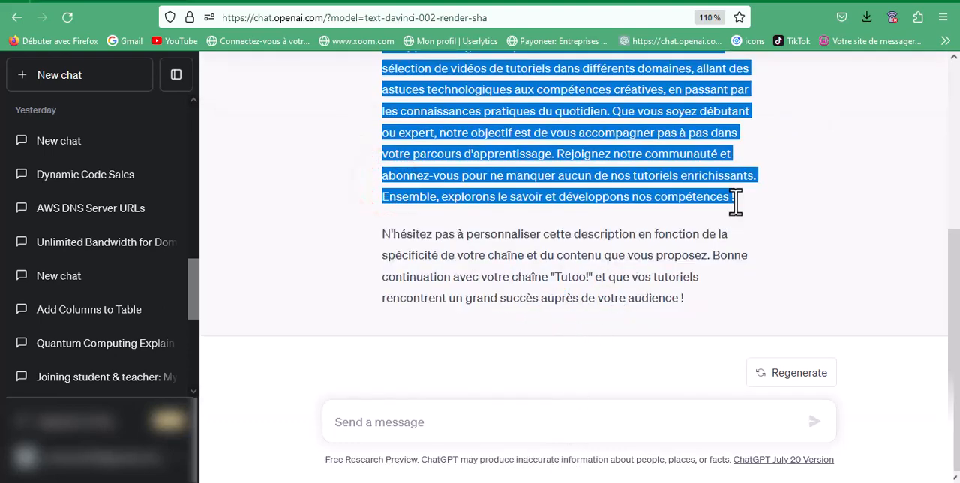
{"action": "left_click", "coordinate": [565, 2]}
{"action": "left_click", "coordinate": [387, 342]}
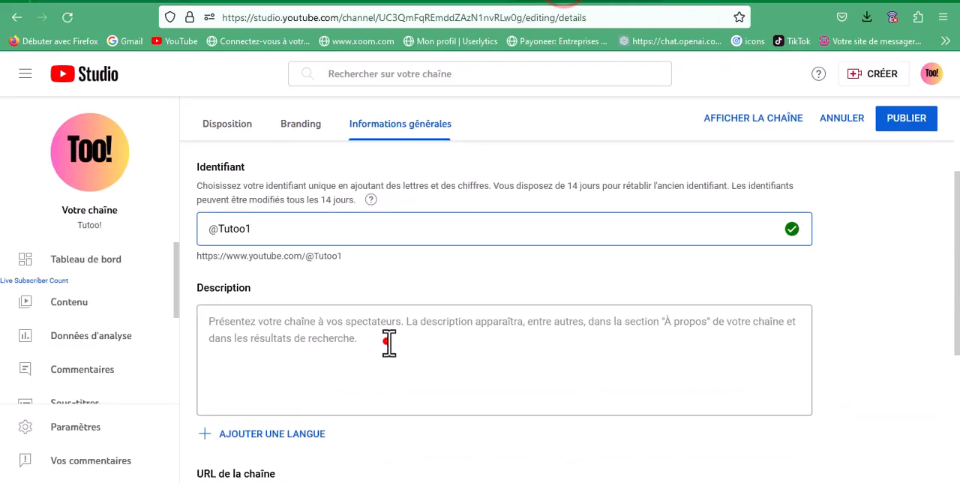
{"action": "key", "text": "ctrl+v"}
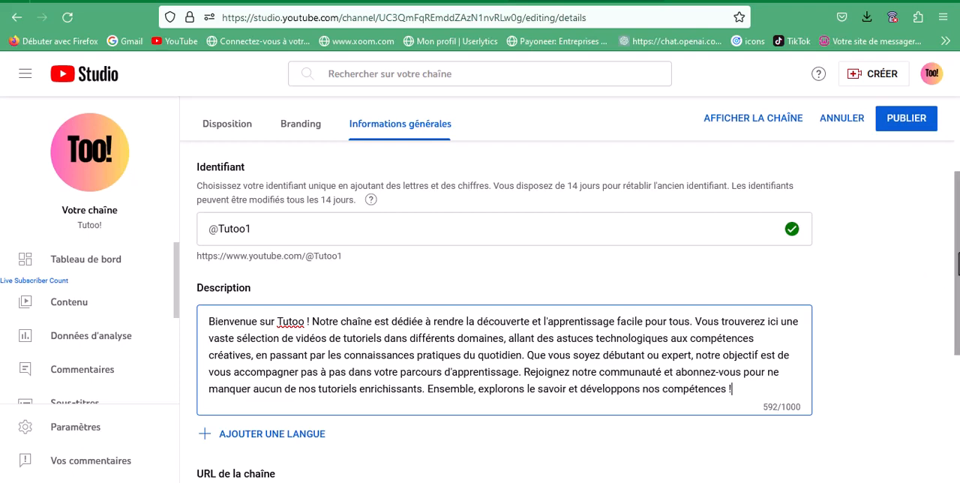
Review the channel's URL, links and contact fields, and publish the updated general information
{"action": "scroll", "coordinate": [954, 315], "scroll_direction": "down", "scroll_amount": 2}
{"action": "scroll", "coordinate": [956, 306], "scroll_direction": "down", "scroll_amount": 2}
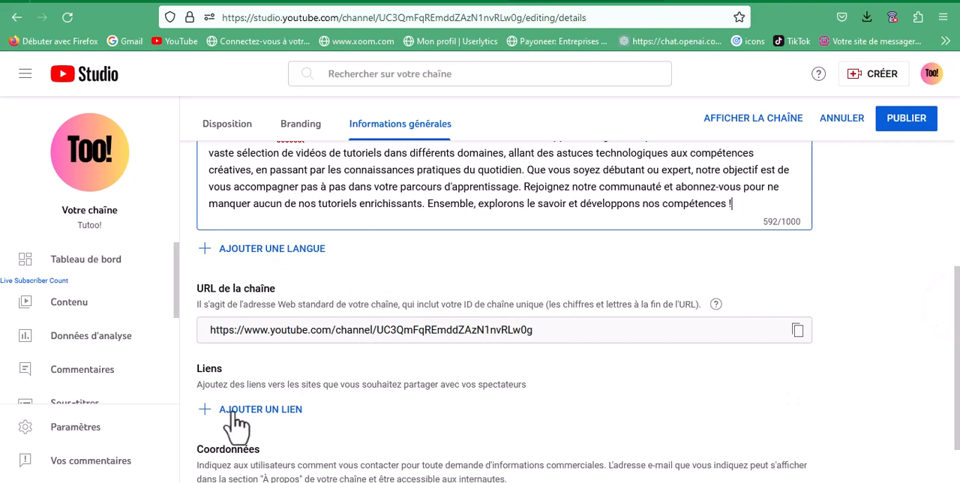
{"action": "left_click_drag", "start_coordinate": [958, 325], "coordinate": [958, 398]}
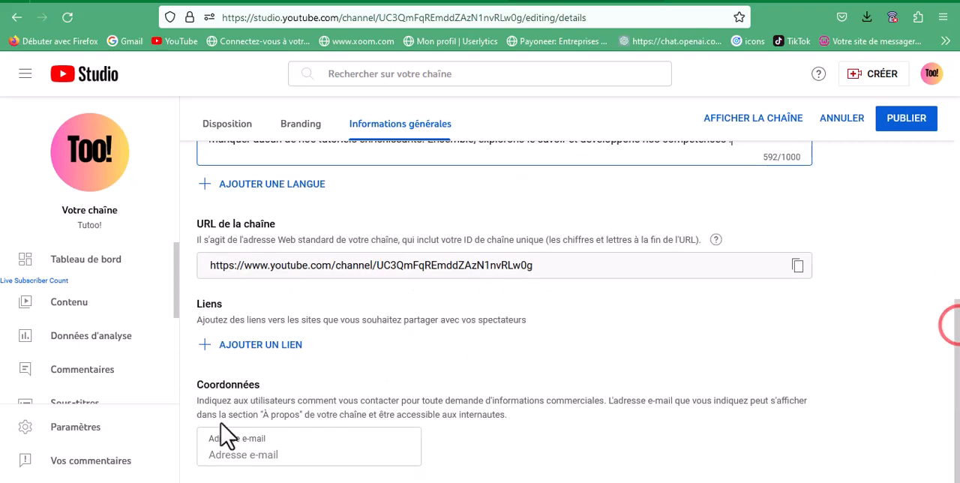
{"action": "left_click", "coordinate": [904, 125]}
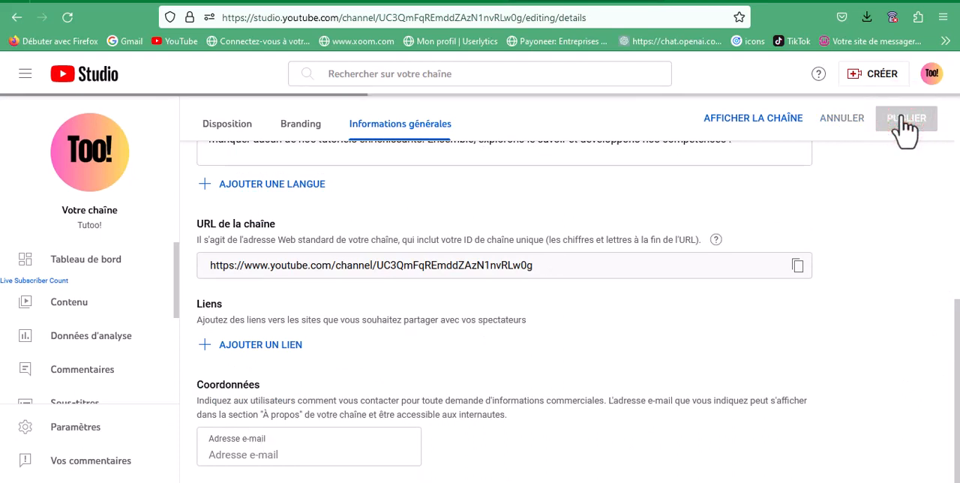
Open the channel settings and add the keywords "créer une chaine Youtube" and "tutoo!" to the channel's general information
{"action": "left_click", "coordinate": [73, 432]}
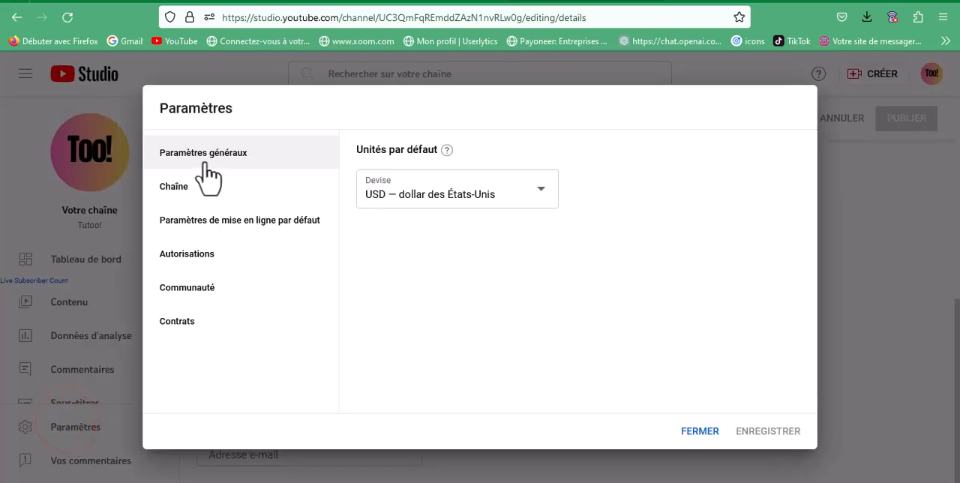
{"action": "left_click", "coordinate": [539, 187]}
{"action": "key", "text": "ctrl+plus"}
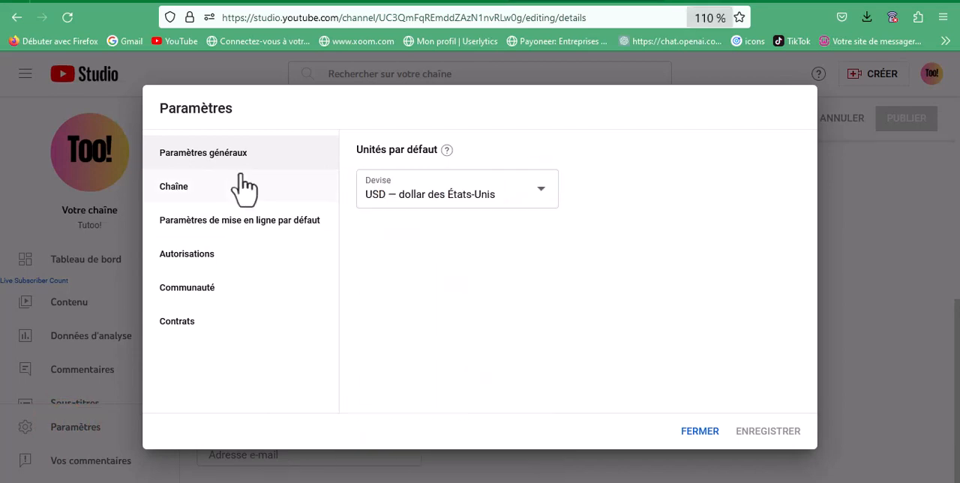
{"action": "left_click", "coordinate": [184, 207]}
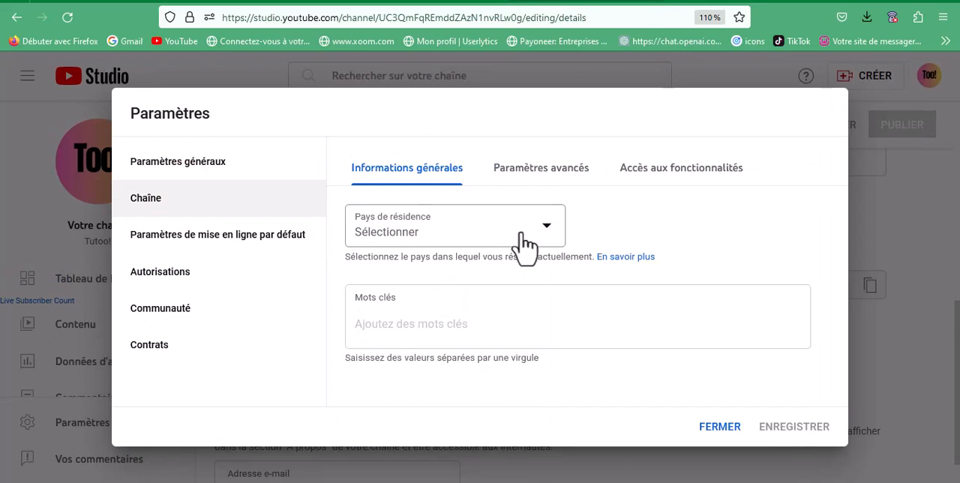
{"action": "left_click", "coordinate": [426, 324]}
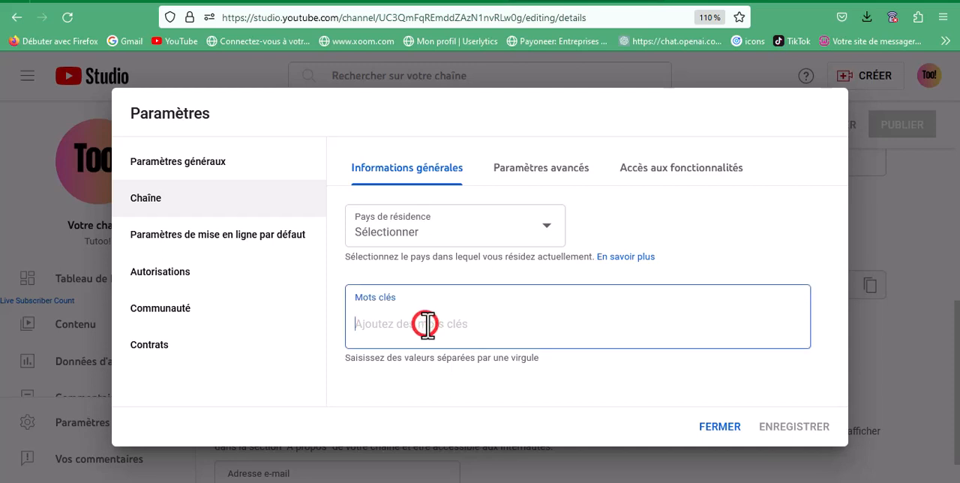
{"action": "type", "text": "créer une "}
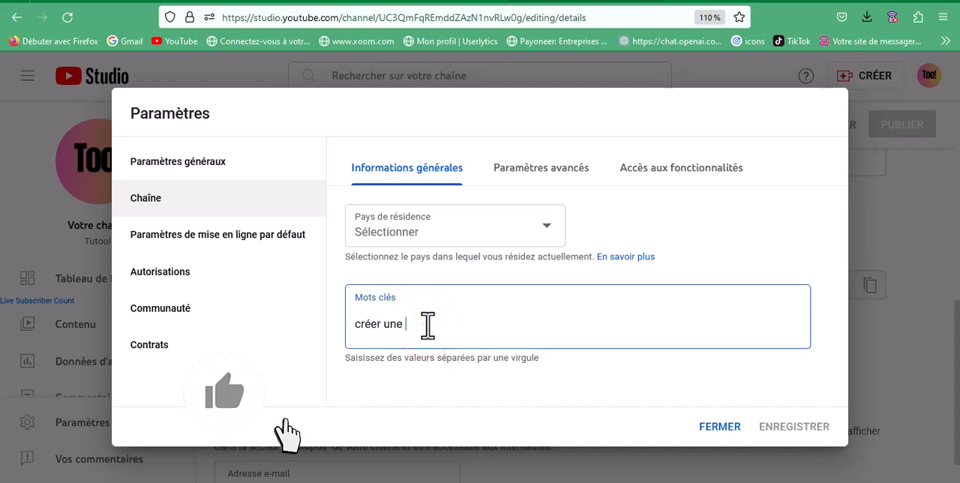
{"action": "type", "text": "chaîne Youtube"}
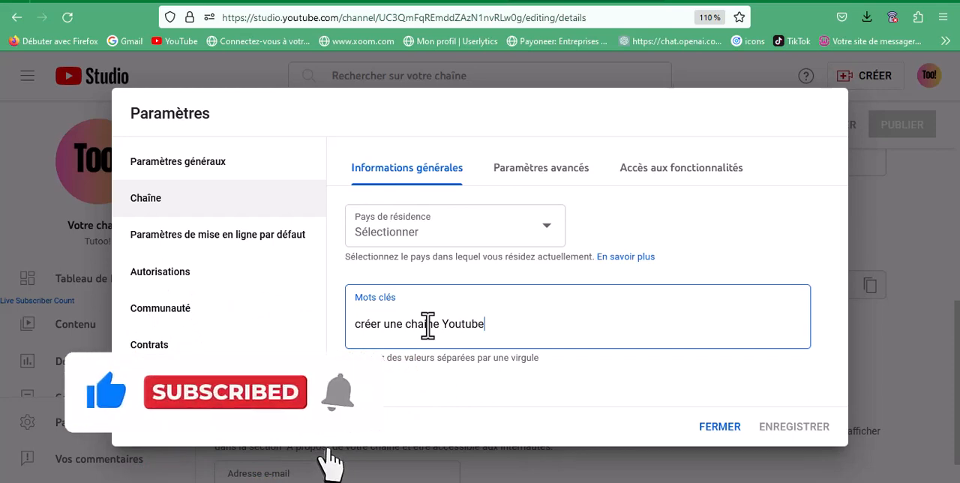
{"action": "key", "text": "Return"}
{"action": "type", "text": "tutoo!"}
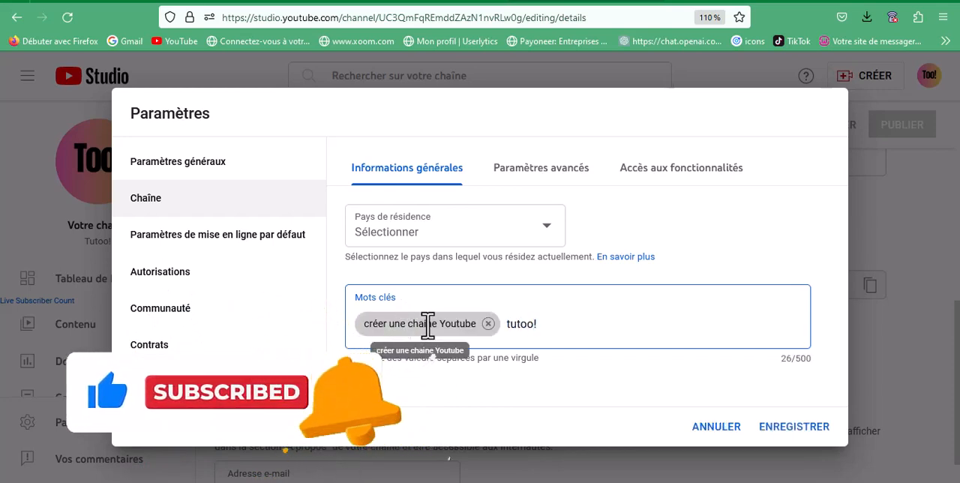
{"action": "key", "text": "Return"}
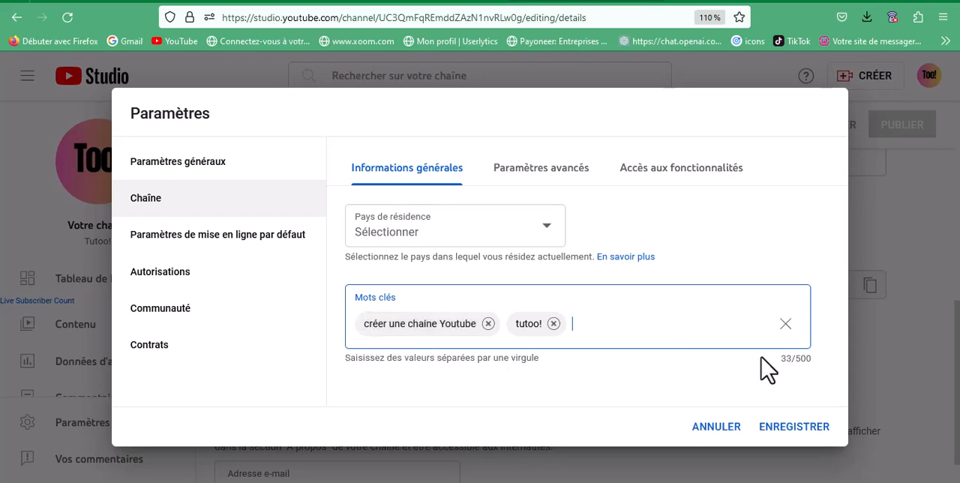
Review the channel's advanced settings for children's audience, Google Ads linking, automatic captions, ads and clips
{"action": "left_click", "coordinate": [547, 176]}
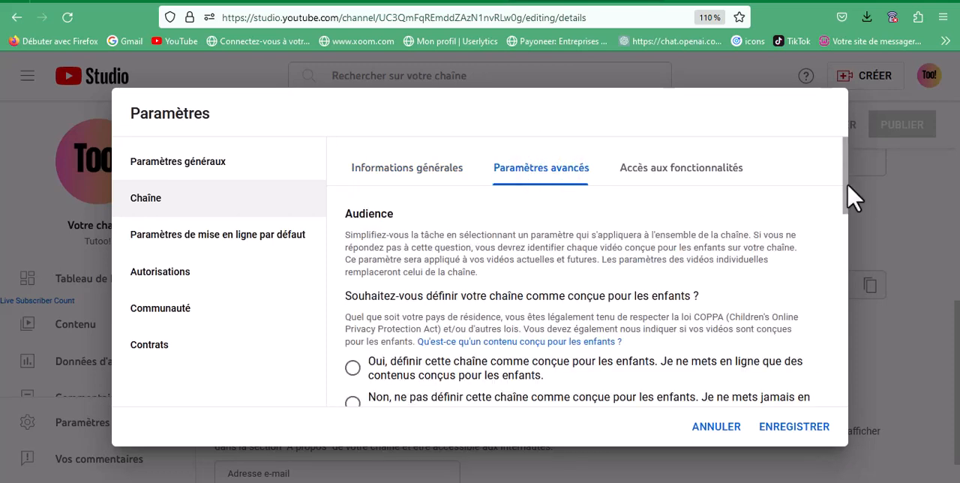
{"action": "left_click_drag", "start_coordinate": [851, 198], "coordinate": [853, 221]}
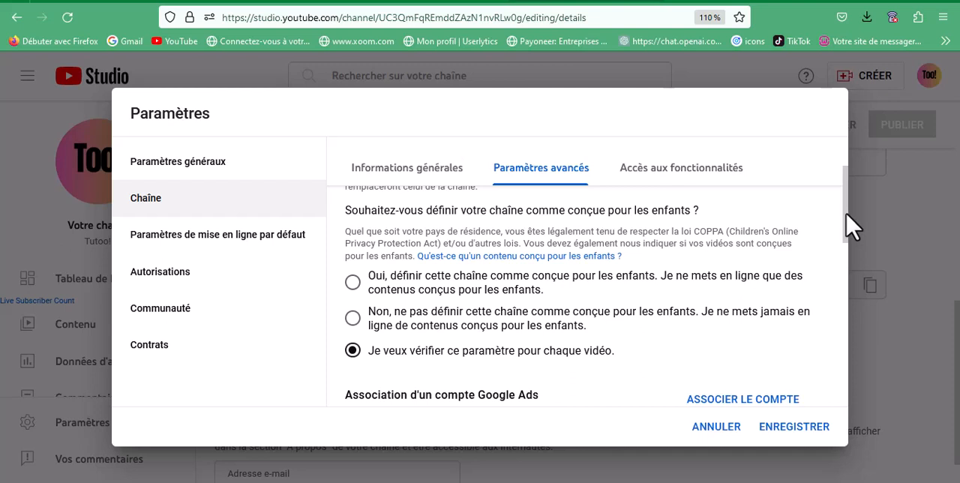
{"action": "left_click_drag", "start_coordinate": [845, 187], "coordinate": [853, 235]}
{"action": "key", "text": "ctrl+minus"}
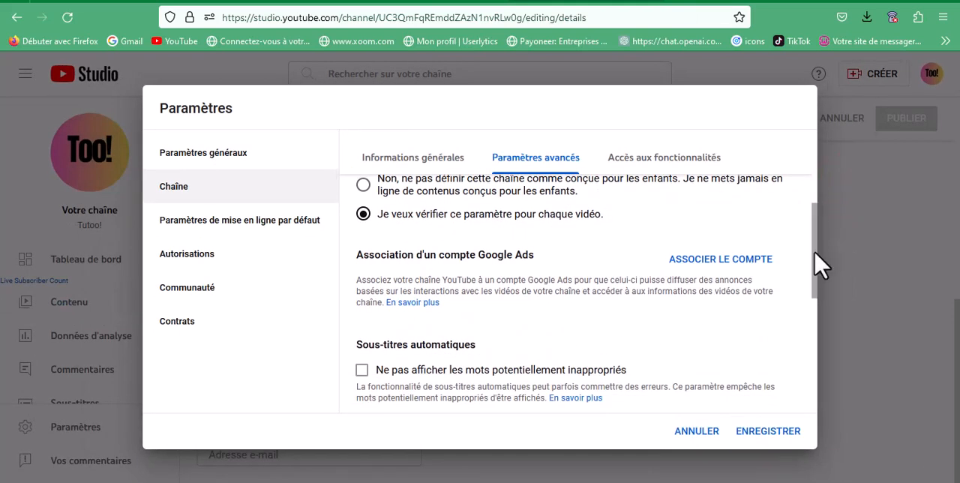
{"action": "left_click_drag", "start_coordinate": [821, 264], "coordinate": [820, 378]}
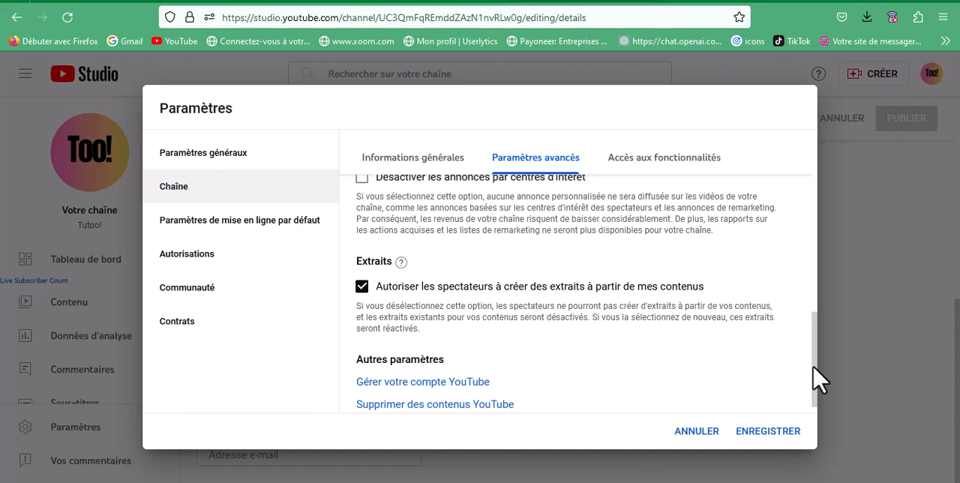
Examine the channel's feature access, expanding the details of the standard and intermediate features
{"action": "left_click", "coordinate": [649, 159]}
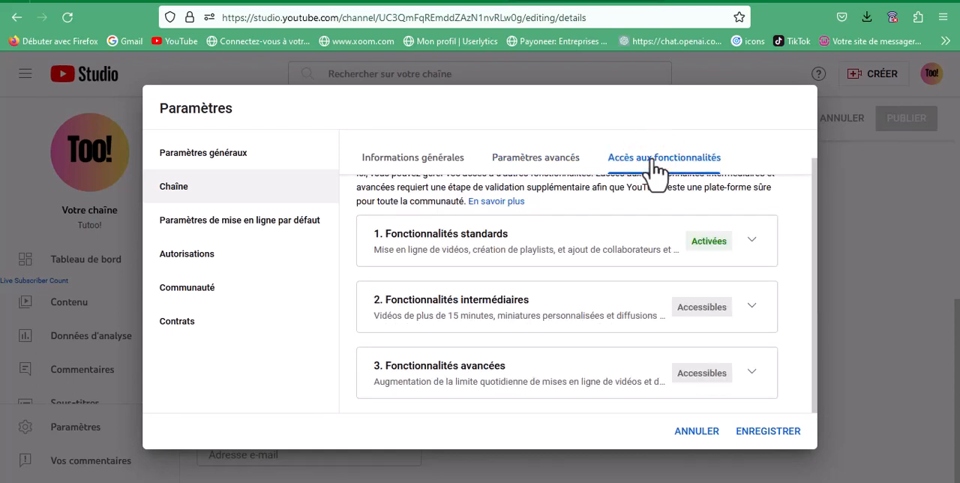
{"action": "left_click", "coordinate": [751, 241]}
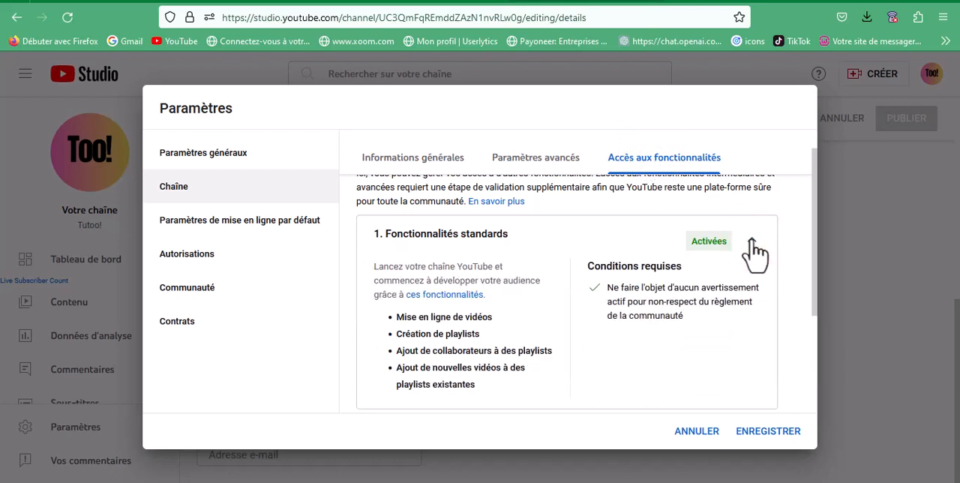
{"action": "left_click_drag", "start_coordinate": [815, 264], "coordinate": [757, 425]}
{"action": "left_click", "coordinate": [751, 306]}
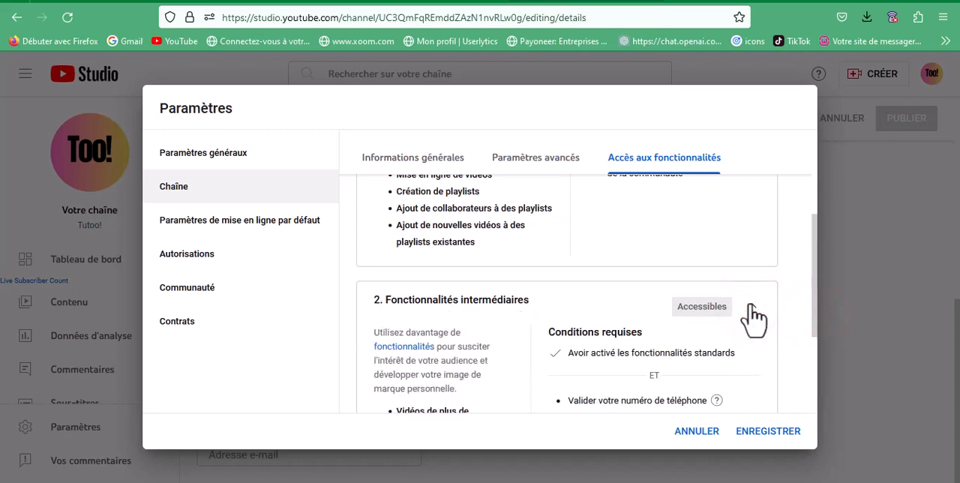
{"action": "left_click_drag", "start_coordinate": [814, 290], "coordinate": [820, 382]}
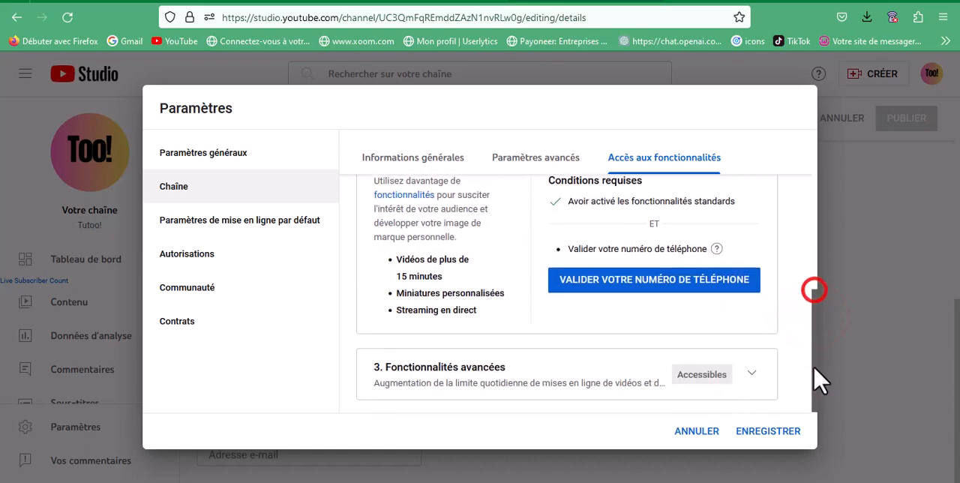
Review the advanced upload defaults, including the licence choices, category, language, caption certificate and comment moderation options
{"action": "left_click", "coordinate": [217, 235]}
{"action": "left_click", "coordinate": [563, 171]}
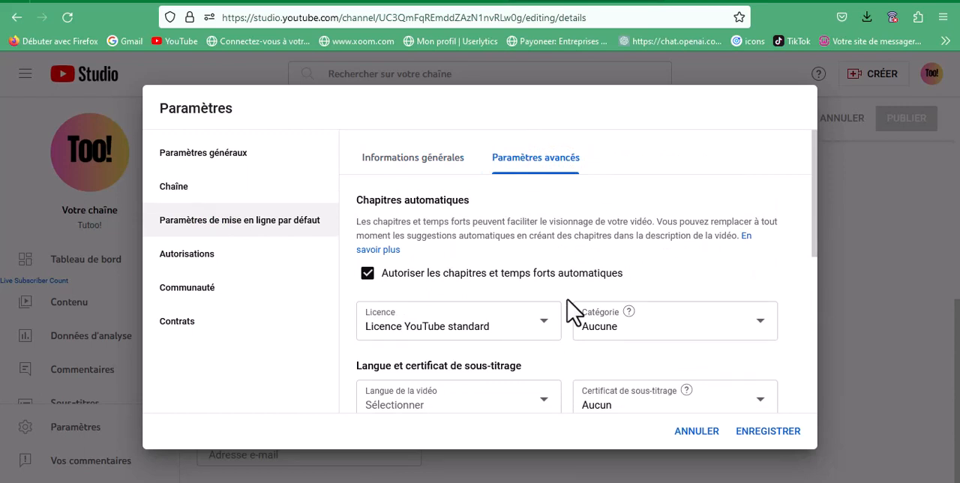
{"action": "left_click", "coordinate": [537, 327]}
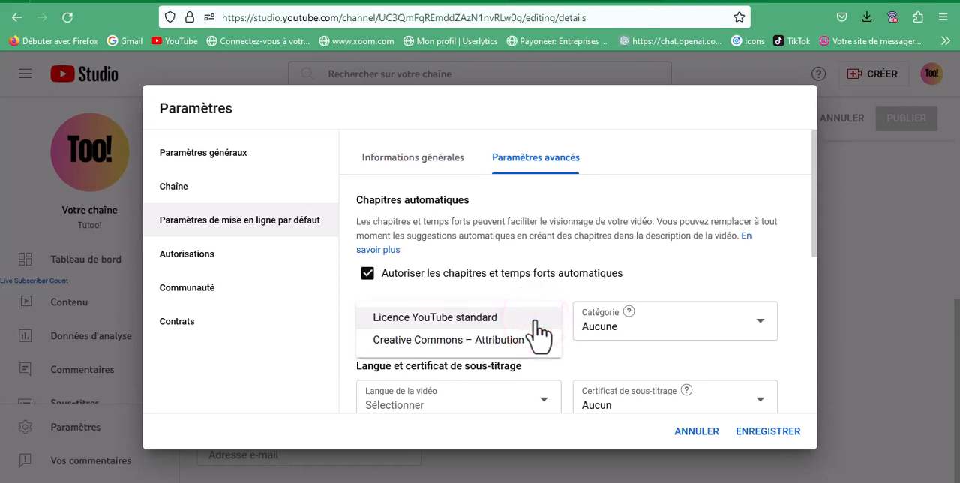
{"action": "left_click", "coordinate": [570, 306]}
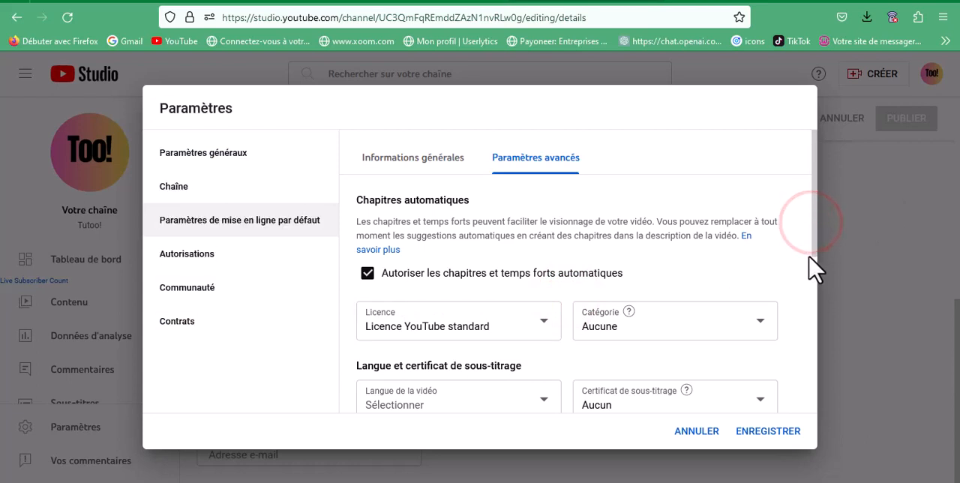
{"action": "left_click", "coordinate": [816, 373]}
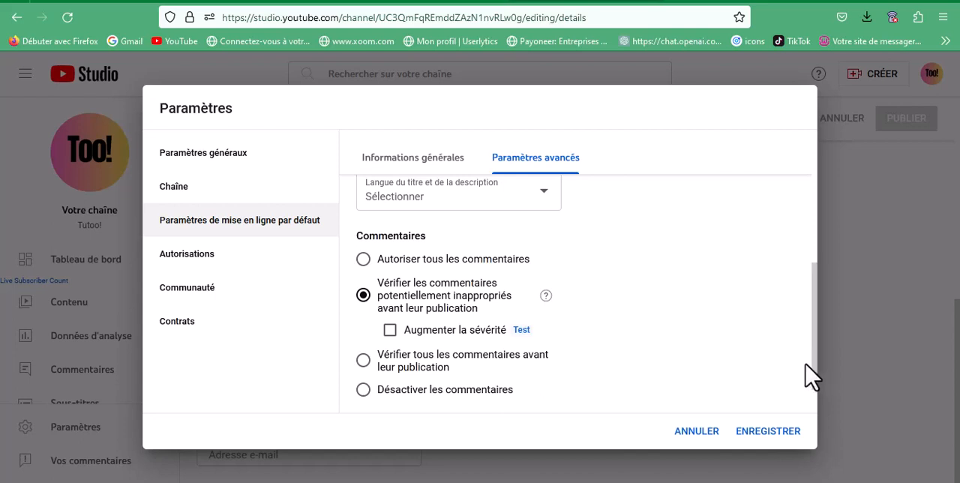
{"action": "left_click_drag", "start_coordinate": [816, 351], "coordinate": [813, 267]}
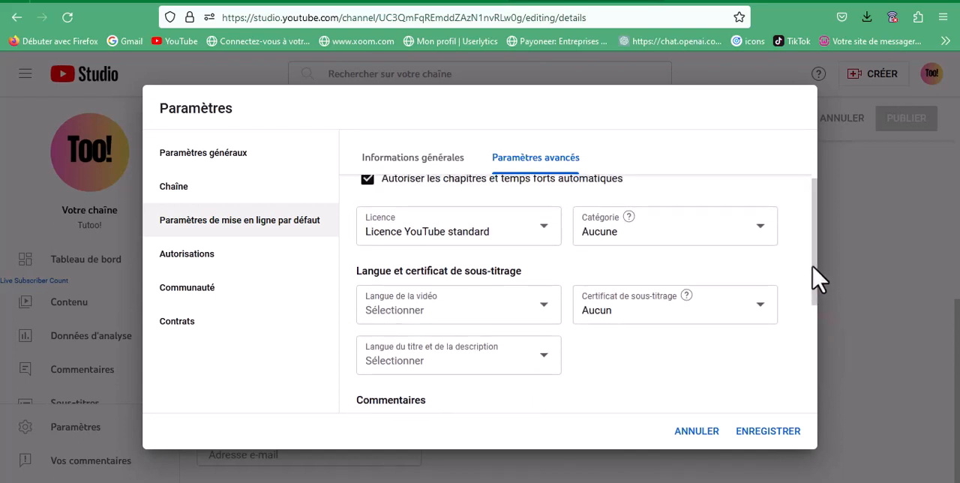
Set the community default for channel comments to "Autoriser tous les commentaires" after checking the permissions, and save the settings
{"action": "left_click", "coordinate": [200, 250]}
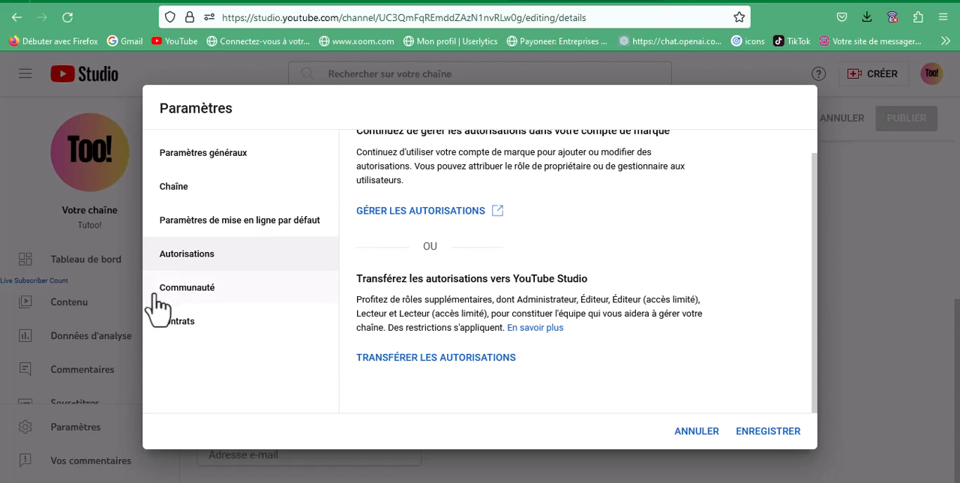
{"action": "left_click", "coordinate": [180, 285]}
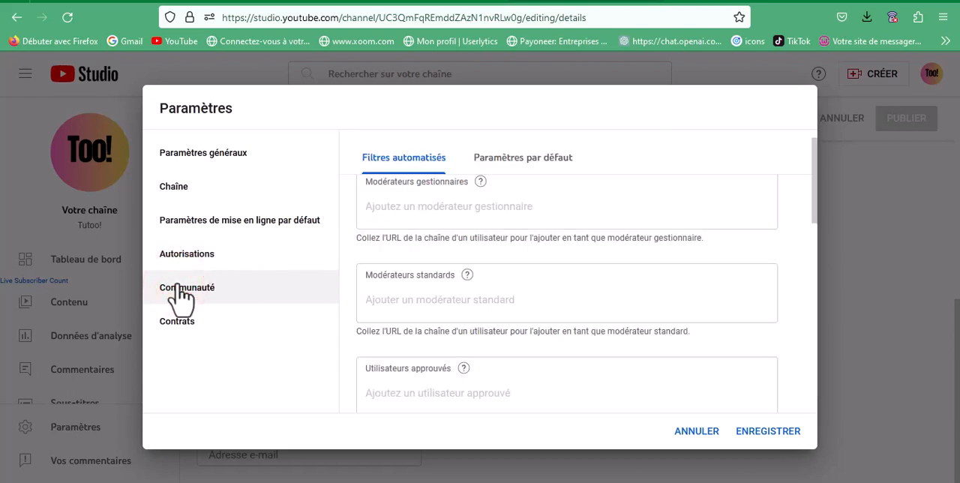
{"action": "left_click", "coordinate": [523, 161]}
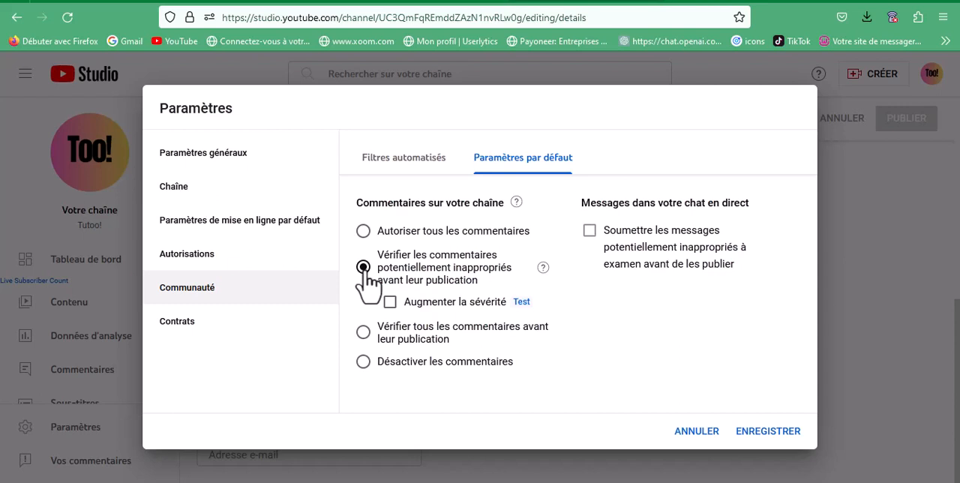
{"action": "left_click", "coordinate": [363, 231]}
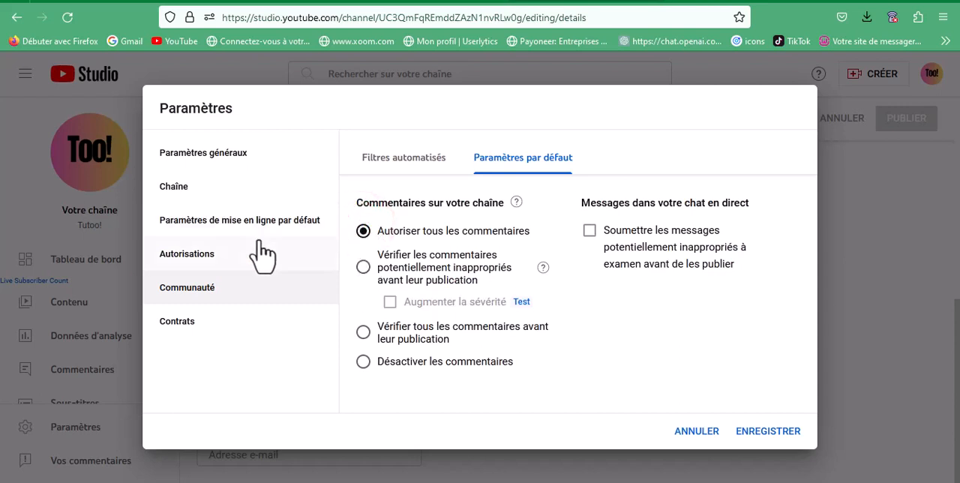
{"action": "left_click", "coordinate": [762, 433]}
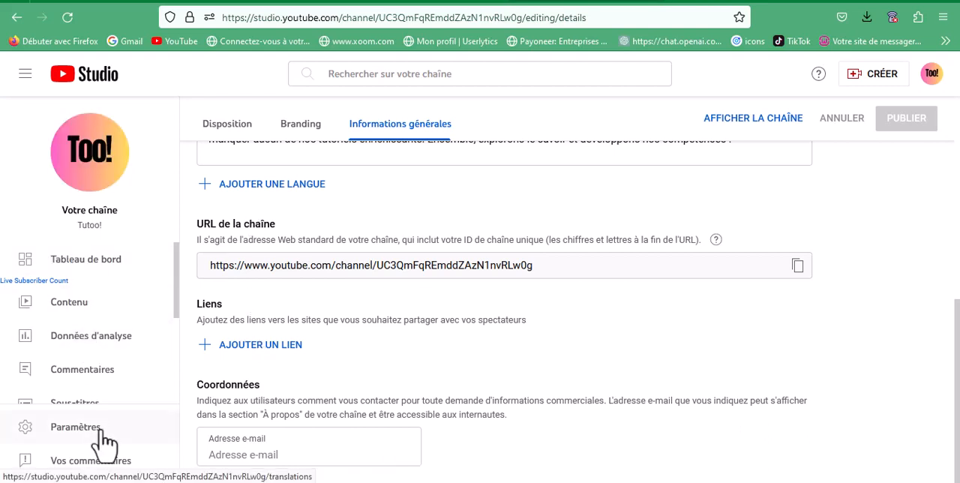
Look over the channel dashboard and open the channel analytics overview
{"action": "mouse_move", "coordinate": [175, 262]}
{"action": "left_mouse_down"}
{"action": "mouse_move", "coordinate": [179, 402]}
{"action": "mouse_move", "coordinate": [176, 262]}
{"action": "left_mouse_up"}
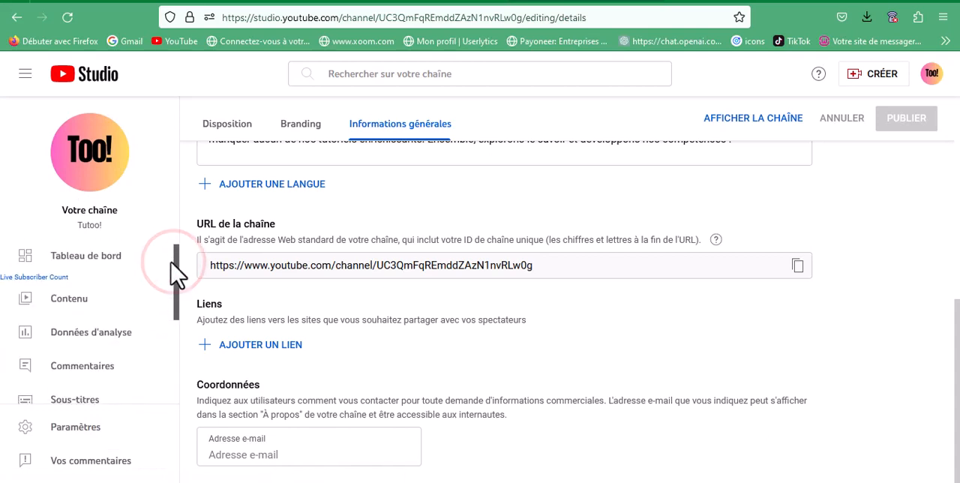
{"action": "left_click", "coordinate": [101, 259]}
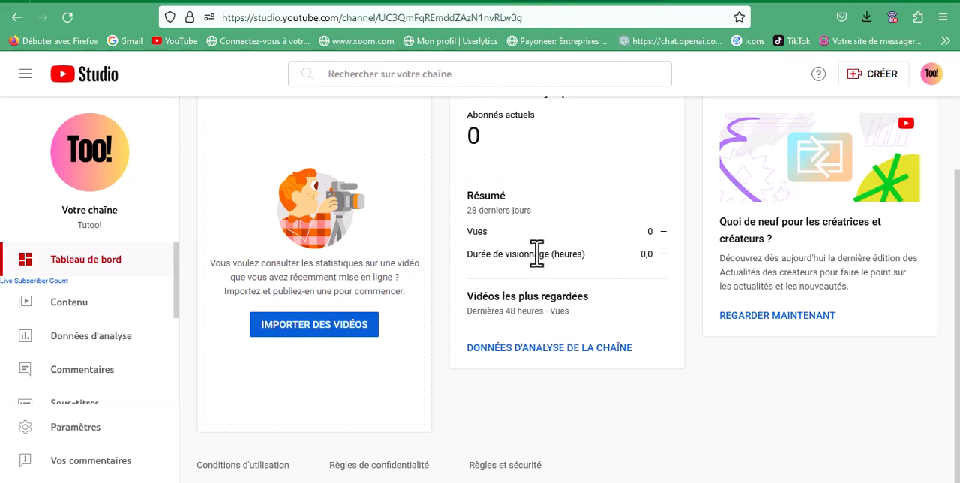
{"action": "key", "text": "ctrl+minus"}
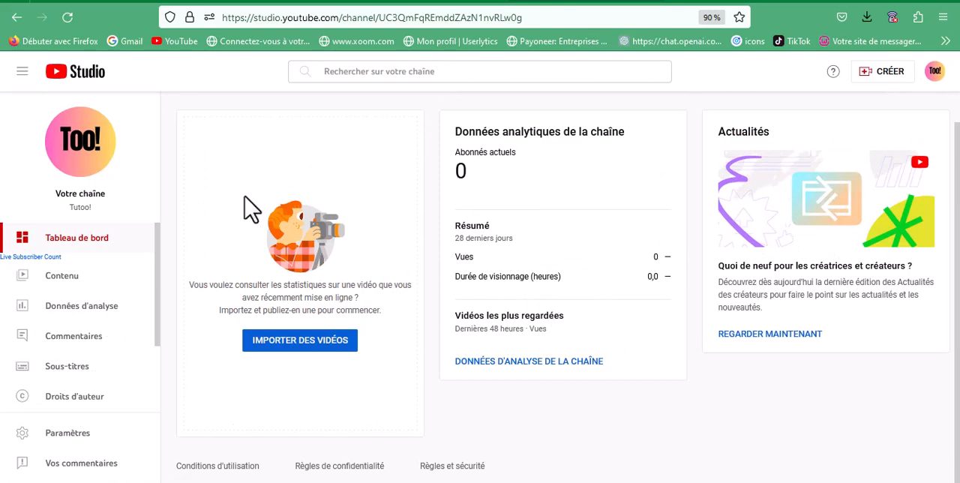
{"action": "key", "text": "ctrl+minus"}
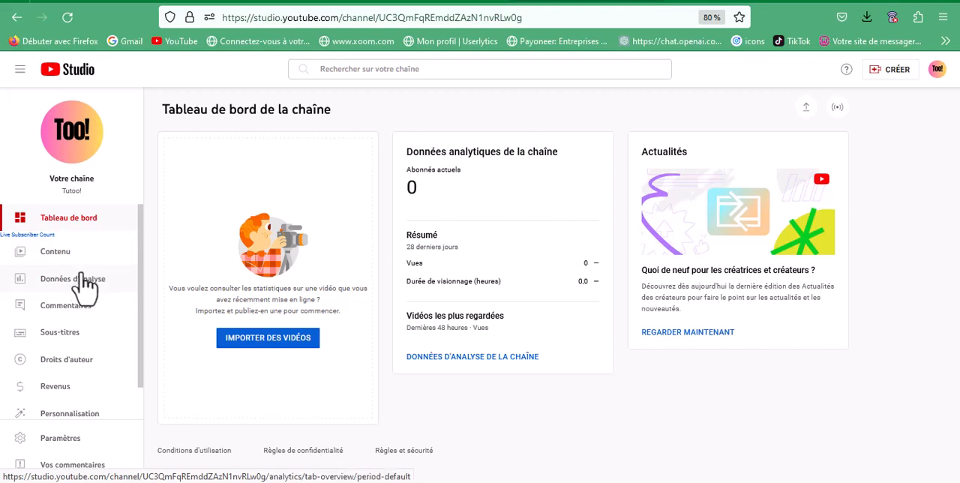
{"action": "left_click", "coordinate": [76, 273]}
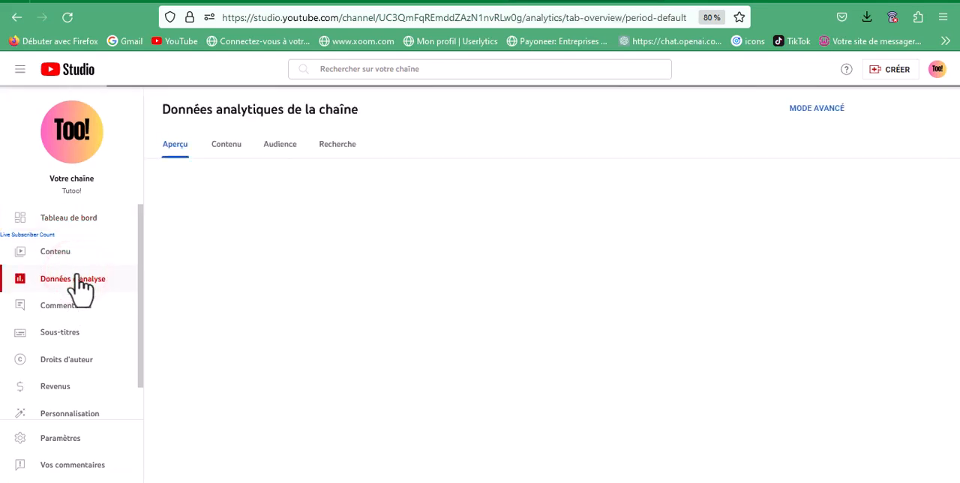